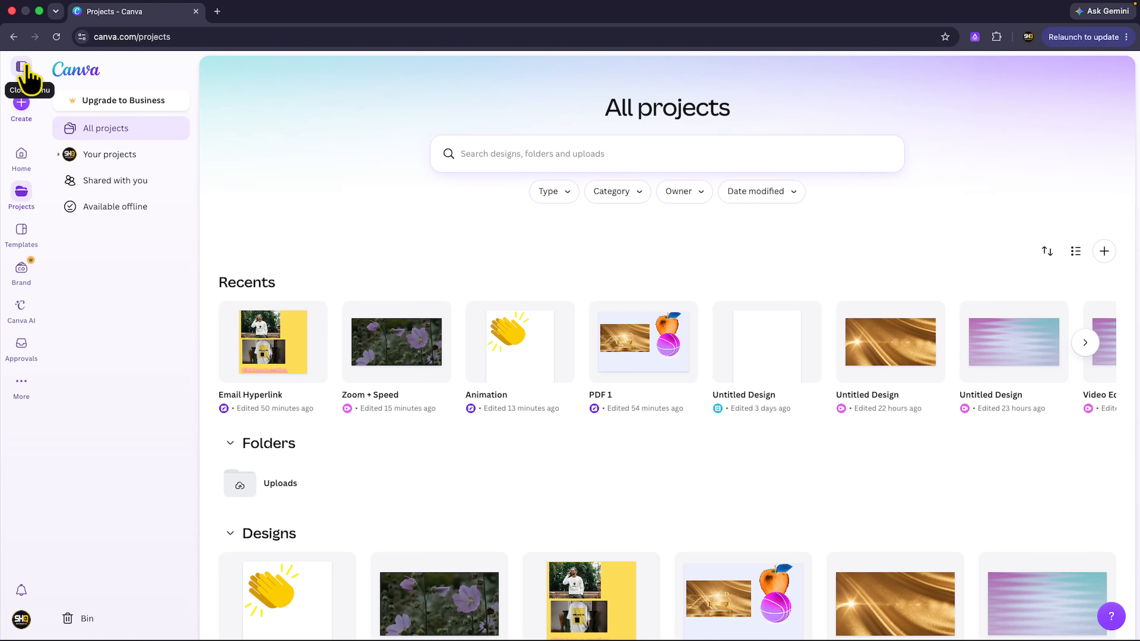
Step: Collapse the side menu and open the recent "Zoom + Speed" video design
left_click(23, 67)
scroll(379, 257, "down", 2)
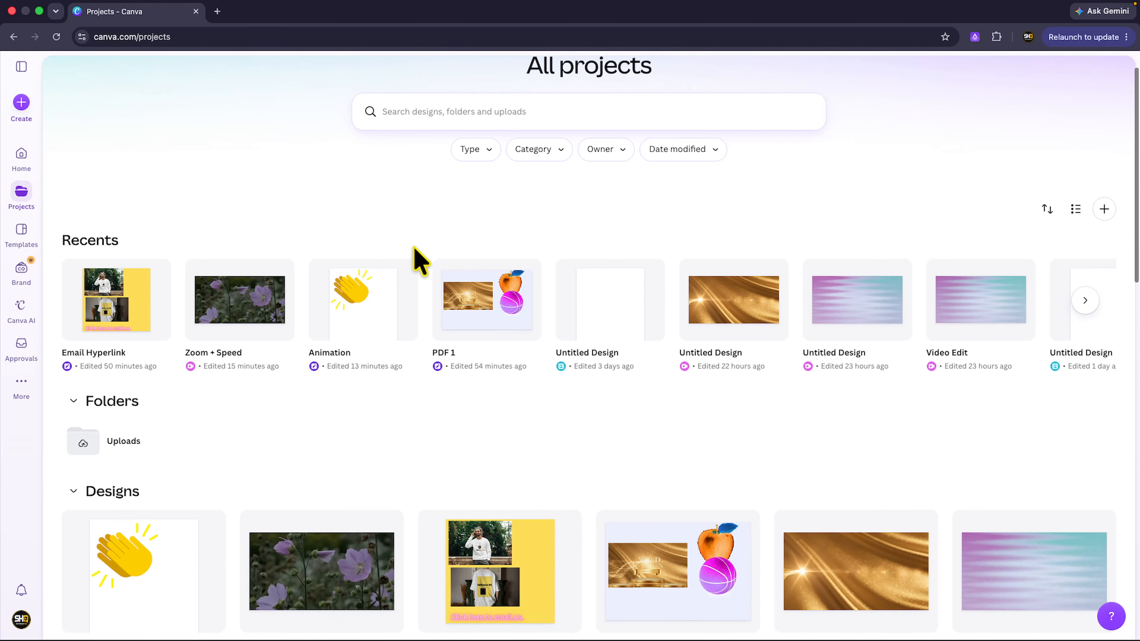
scroll(442, 231, "down", 4)
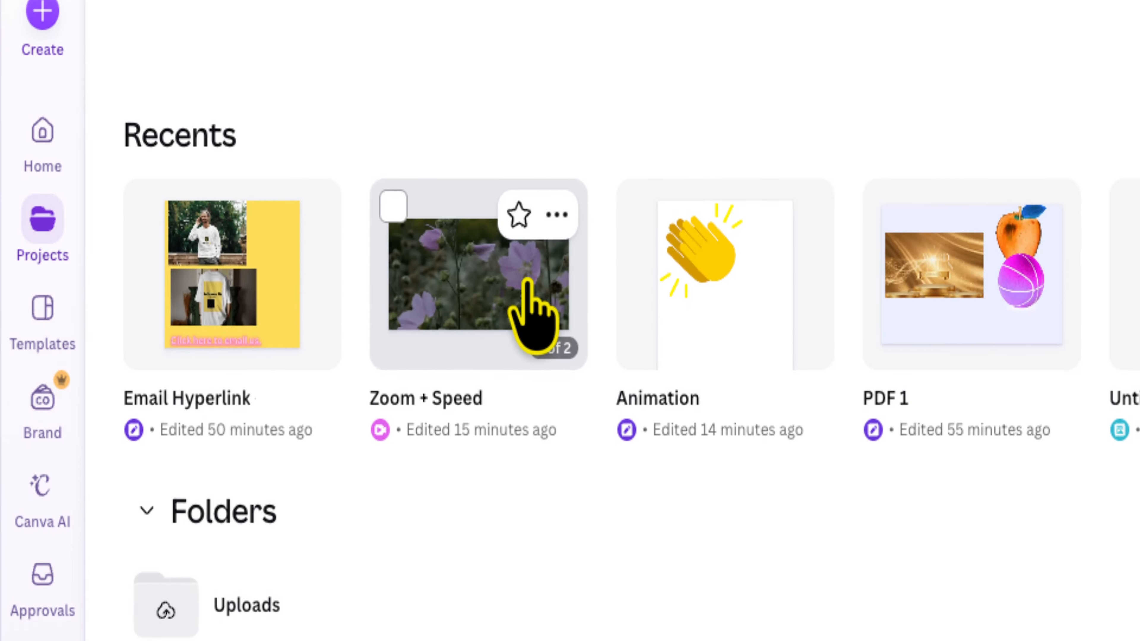
left_click(543, 288)
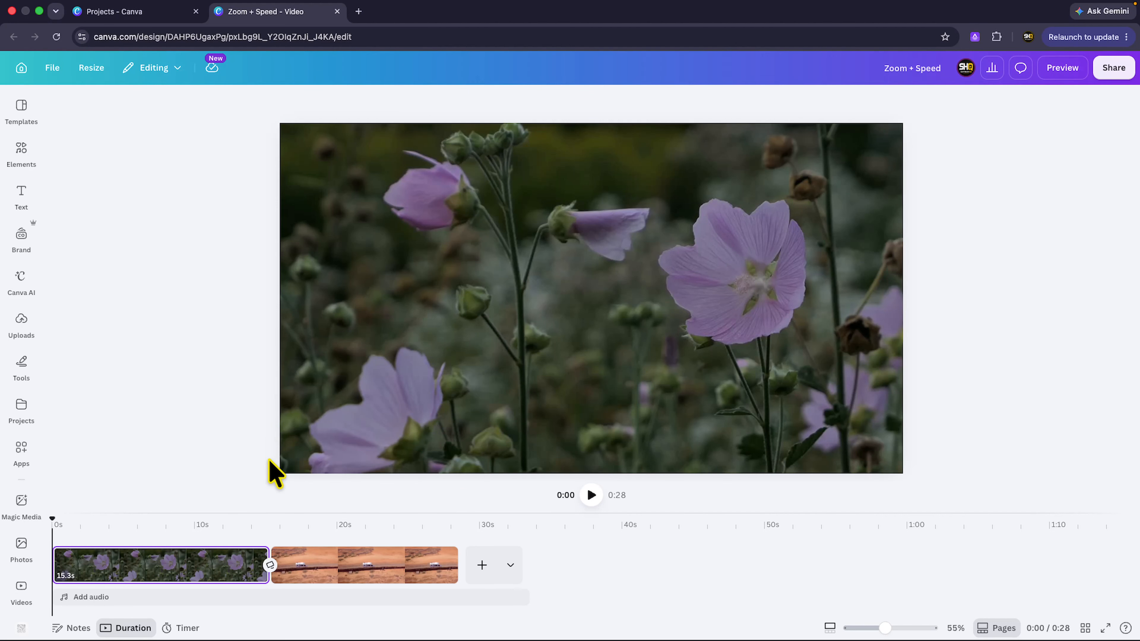
Step: Delete the flower clip at the start of the timeline, leaving only the desert camper van clip
key("Delete")
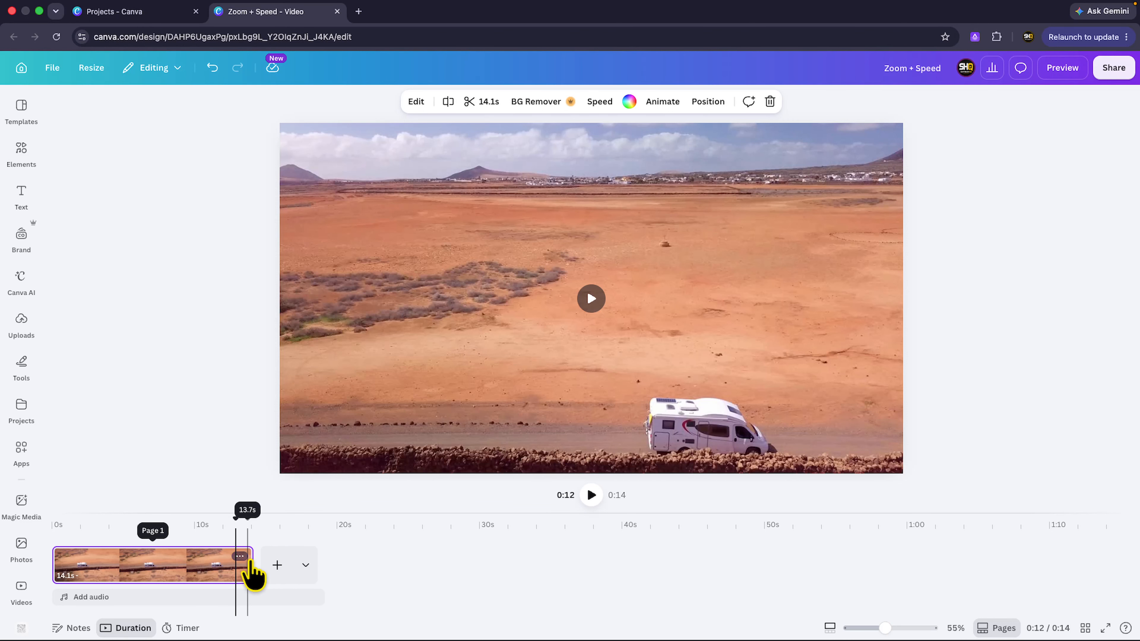
left_click(234, 408)
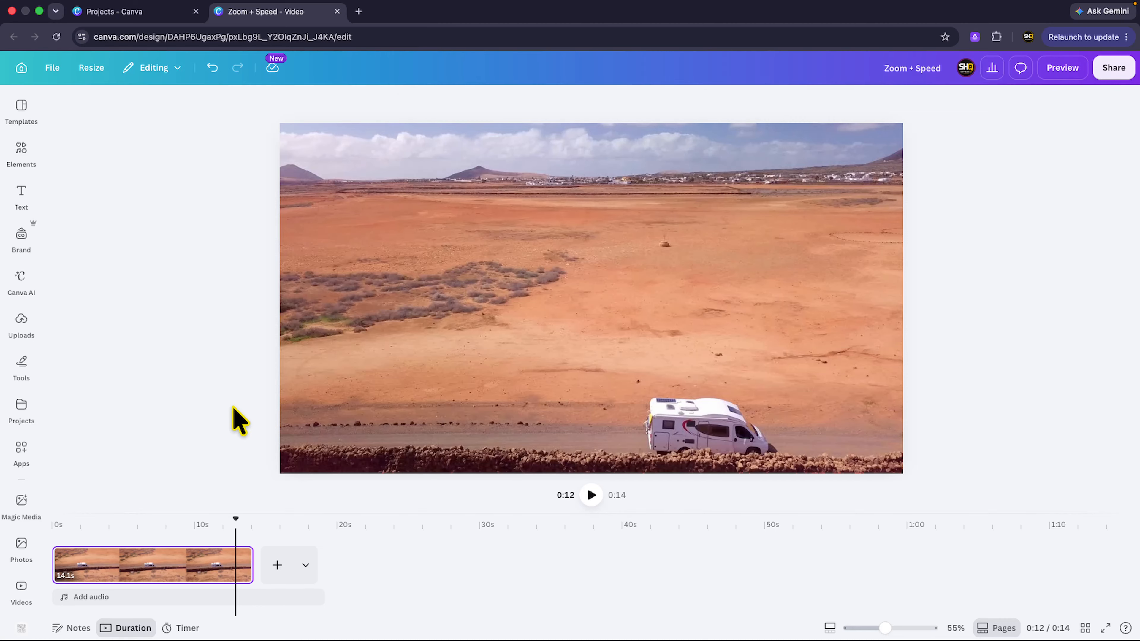
Step: Split the camper van clip at about 7 seconds on the timeline
left_click(193, 573)
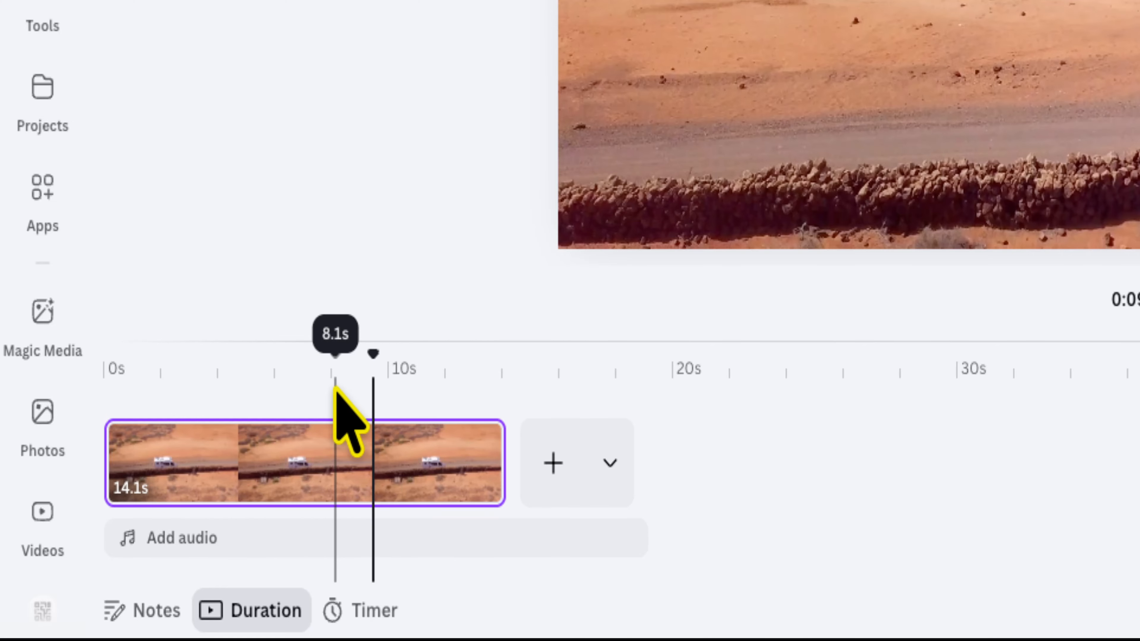
left_click_drag(327, 373, 303, 384)
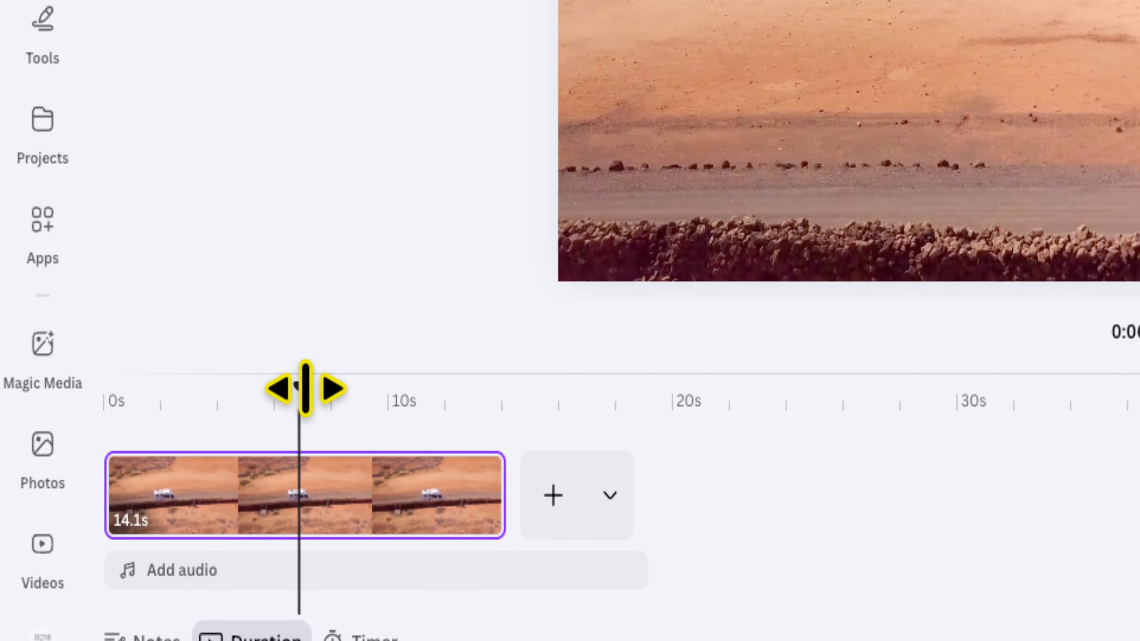
left_click_drag(308, 384, 312, 386)
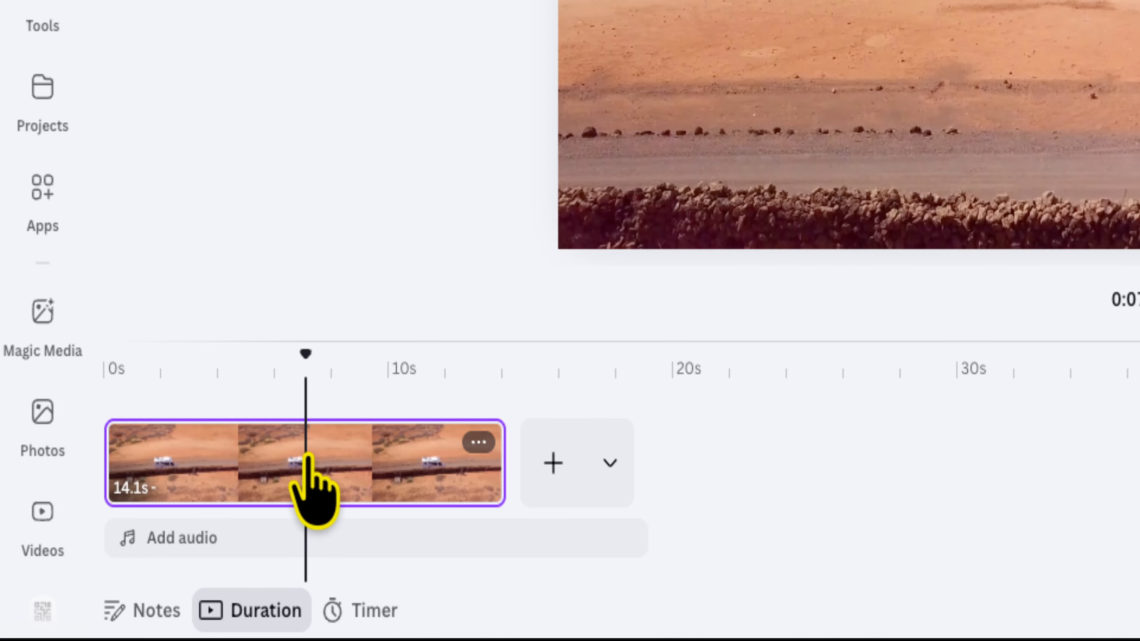
right_click(309, 469)
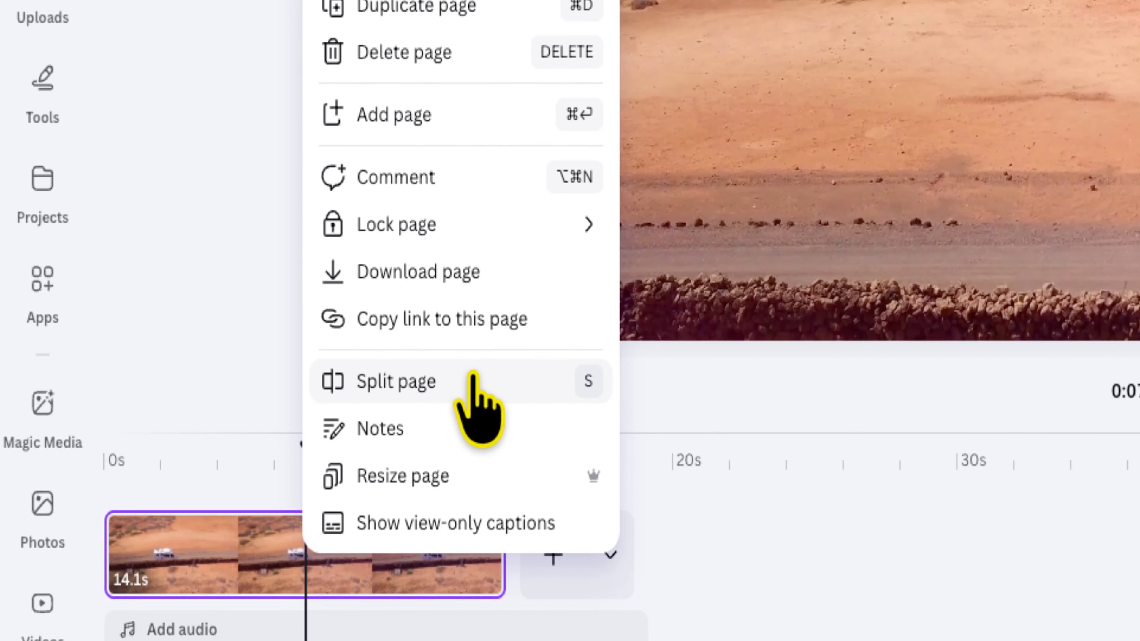
left_click(474, 378)
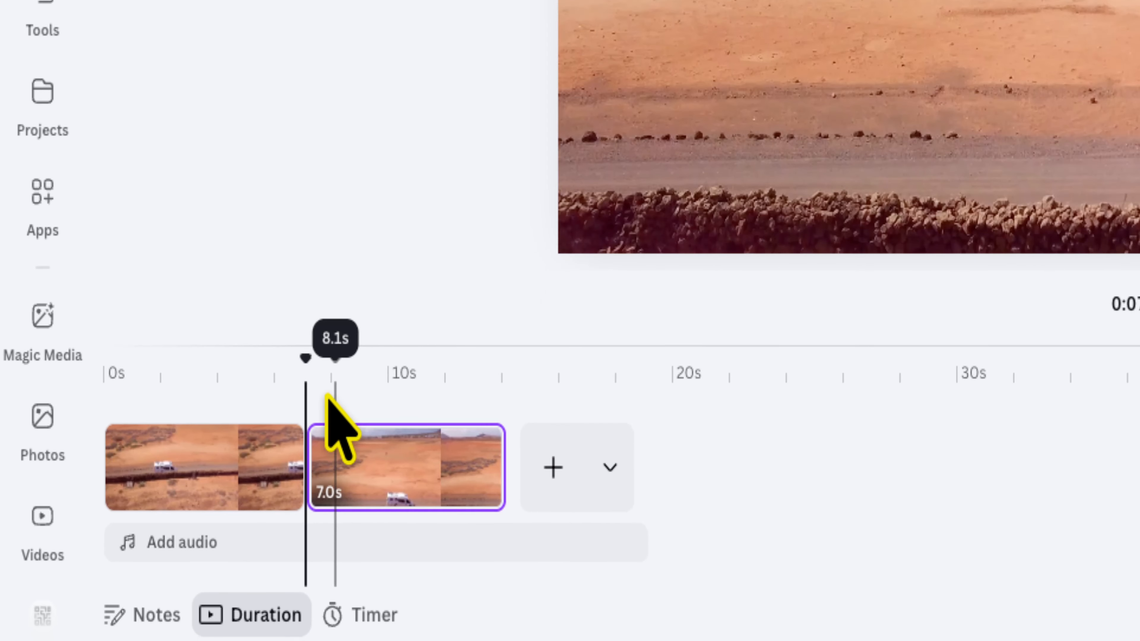
Step: Split the second part of the camper van clip at about 8 seconds on the timeline
left_click_drag(313, 386, 331, 388)
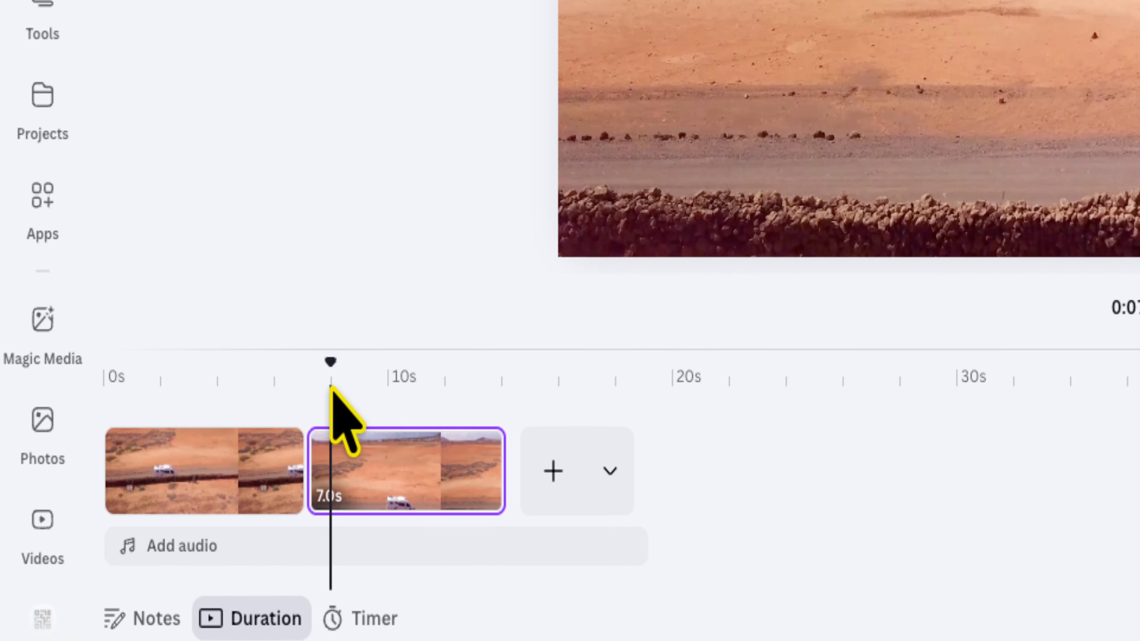
mouse_move(321, 448)
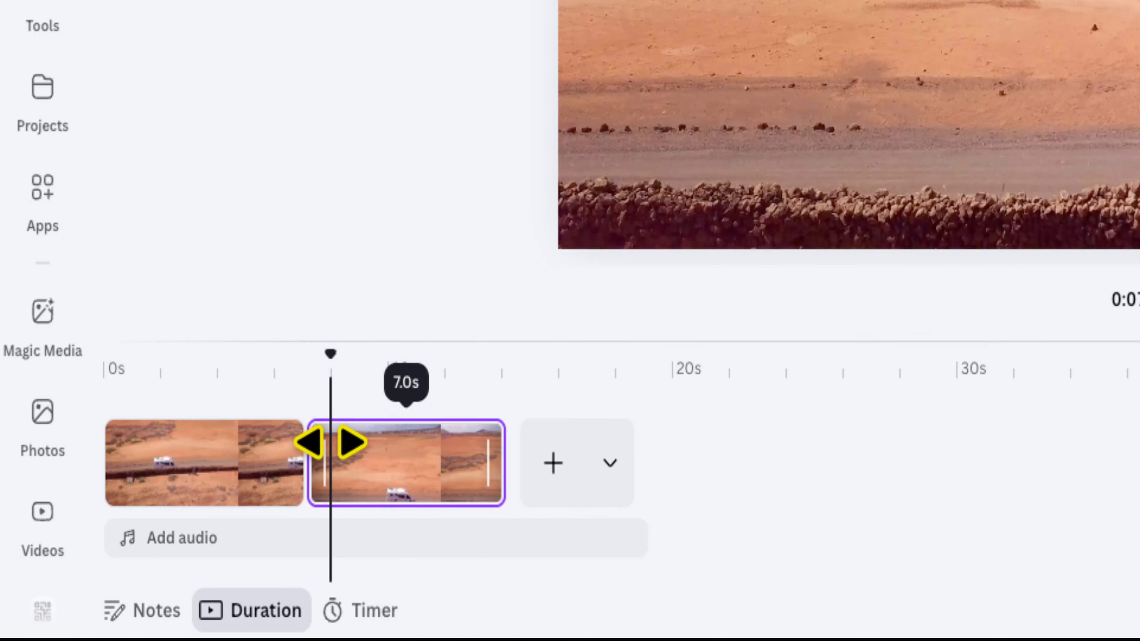
right_click(333, 451)
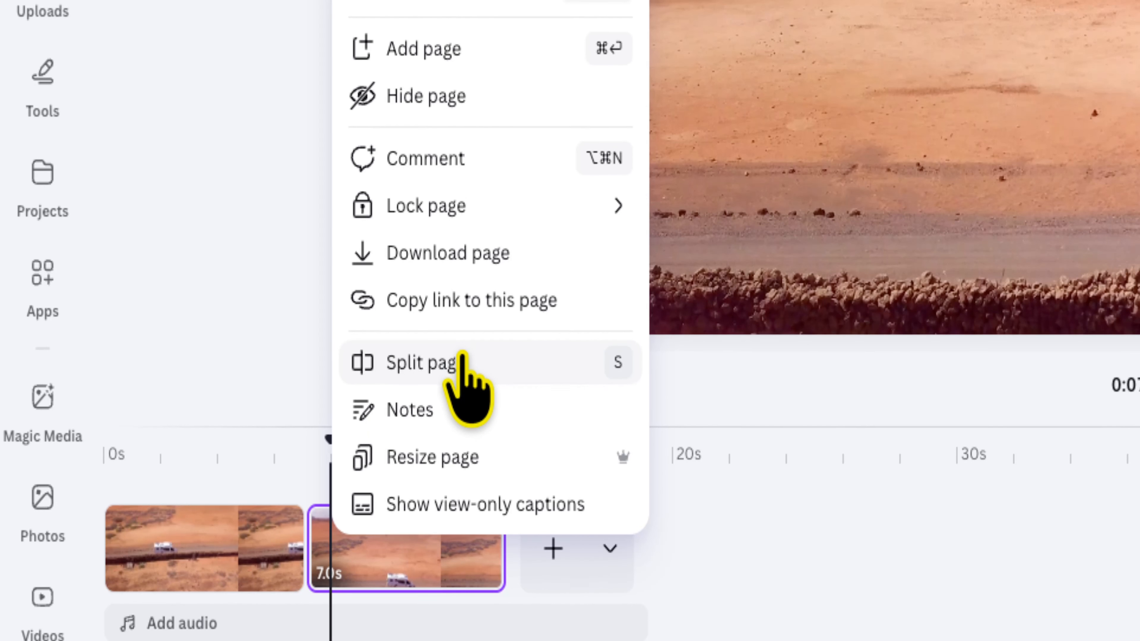
left_click(426, 277)
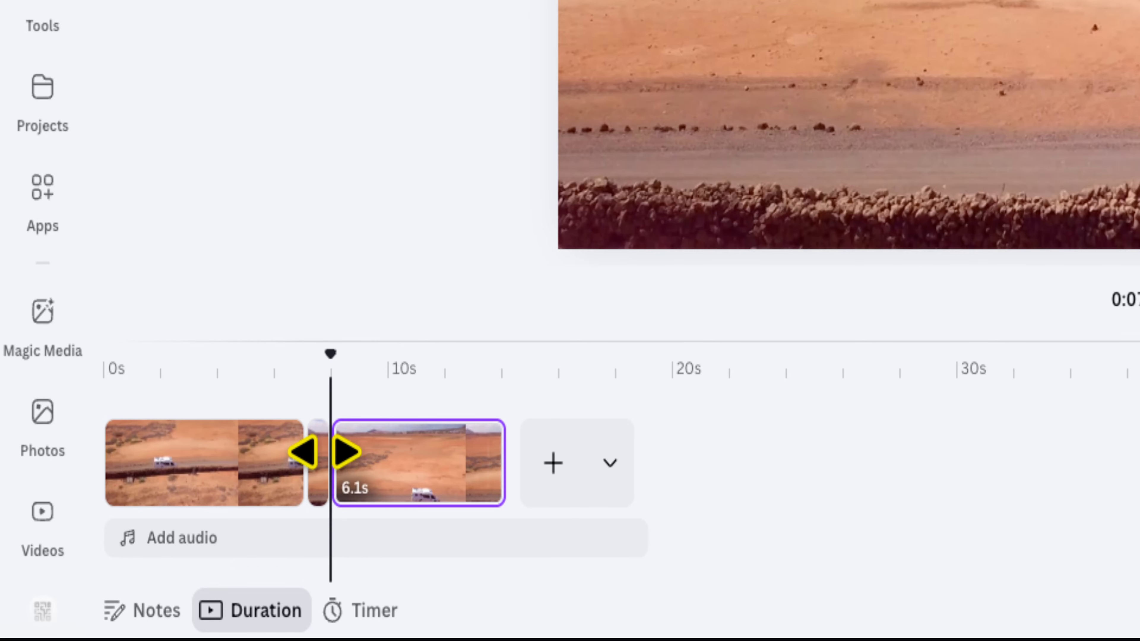
Step: Delete the short middle segment between the two longer camper van clips
left_click(254, 373)
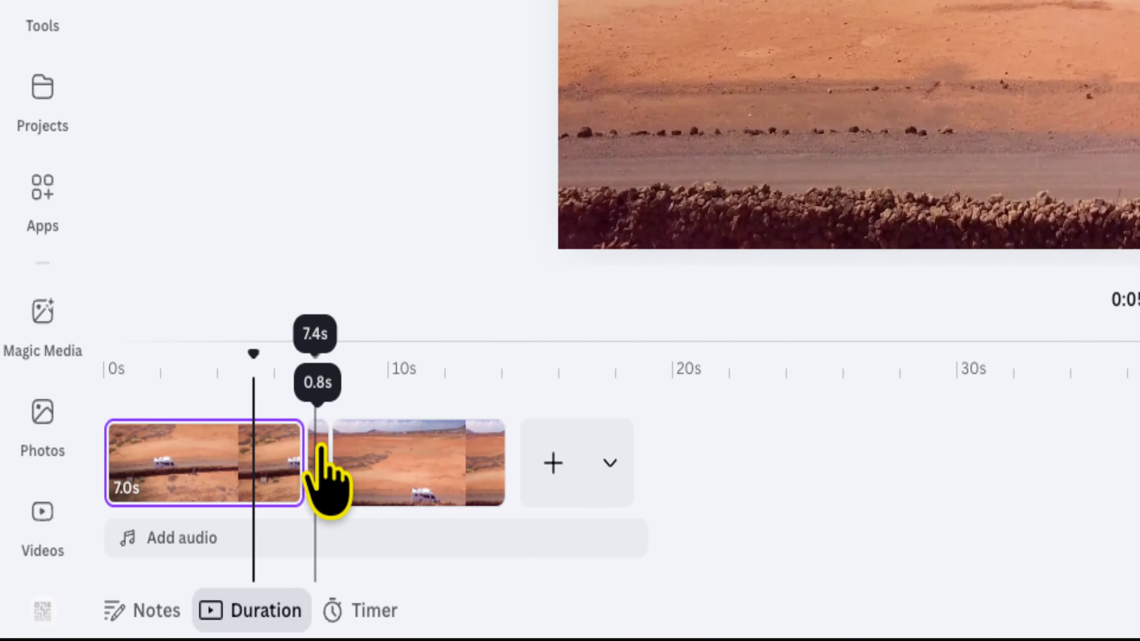
left_click(319, 450)
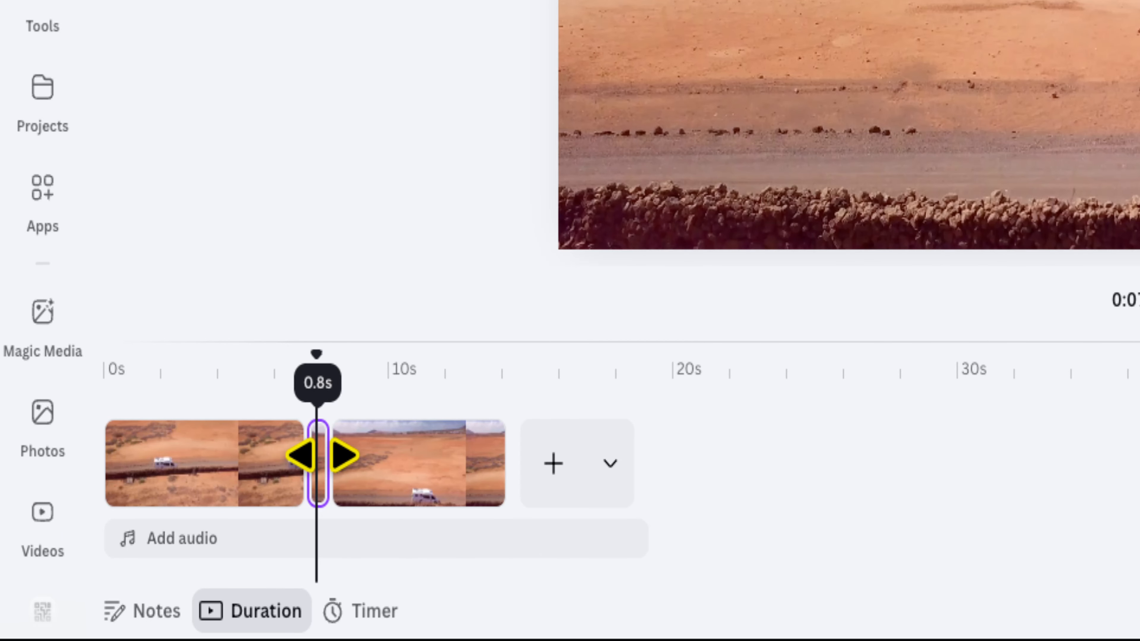
right_click(320, 455)
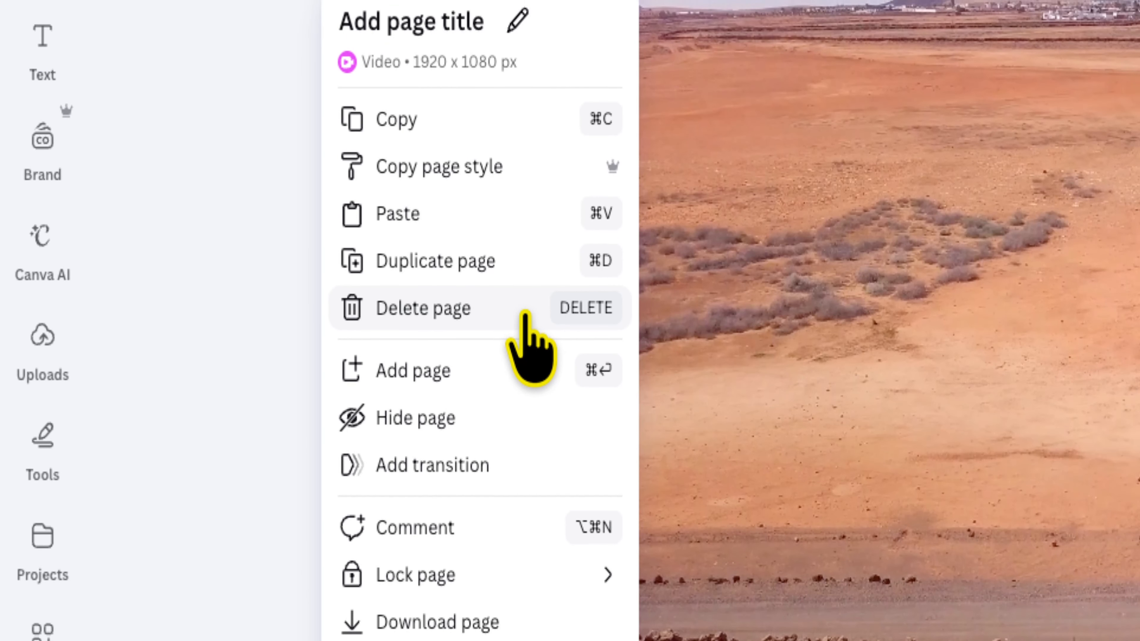
left_click(504, 314)
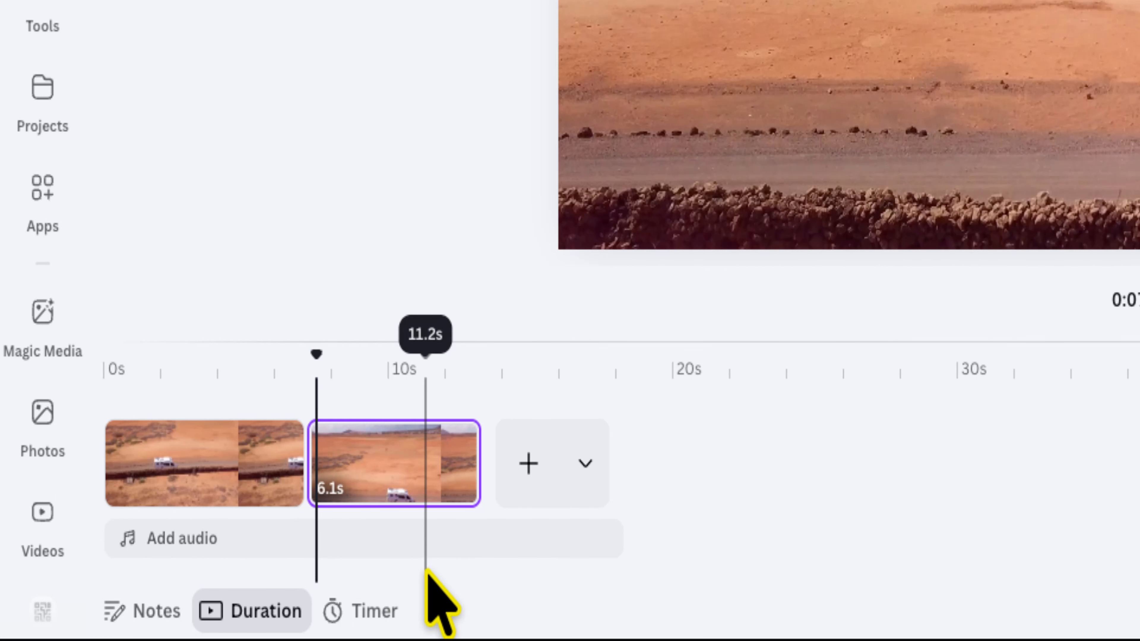
Step: Review the cut between the two remaining clips by playing the video across it
left_click(268, 470)
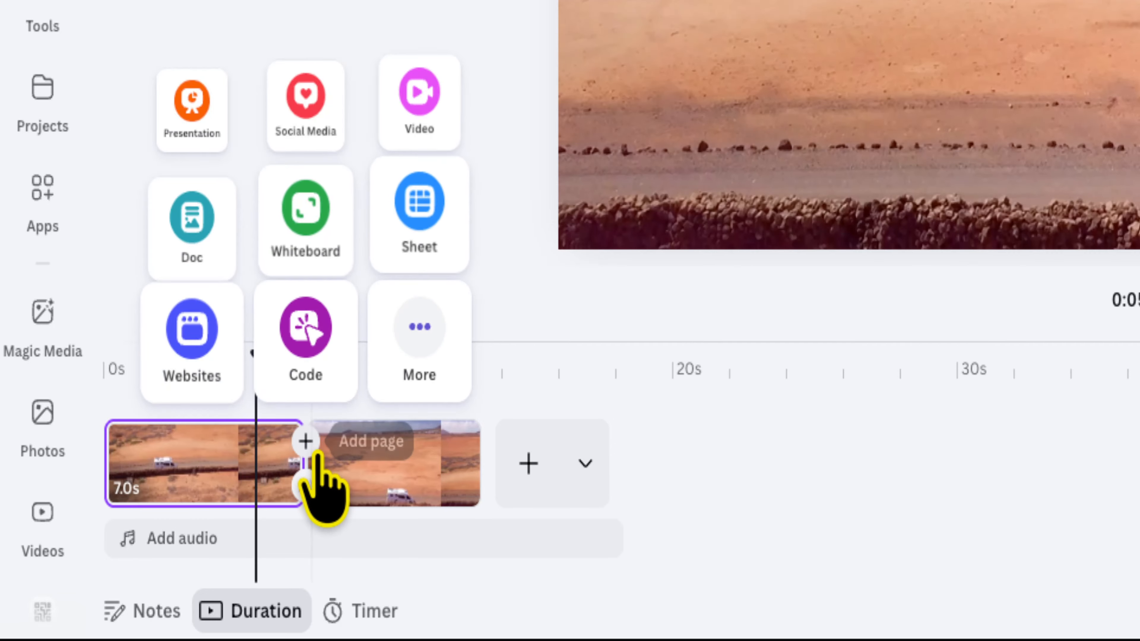
left_click(340, 472)
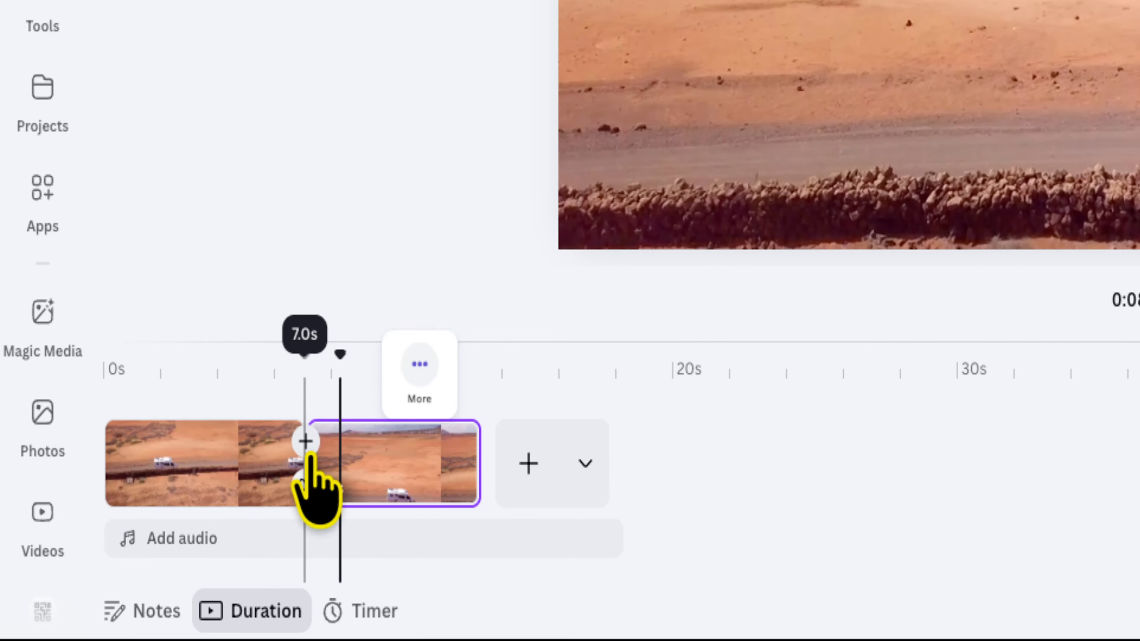
left_click(243, 476)
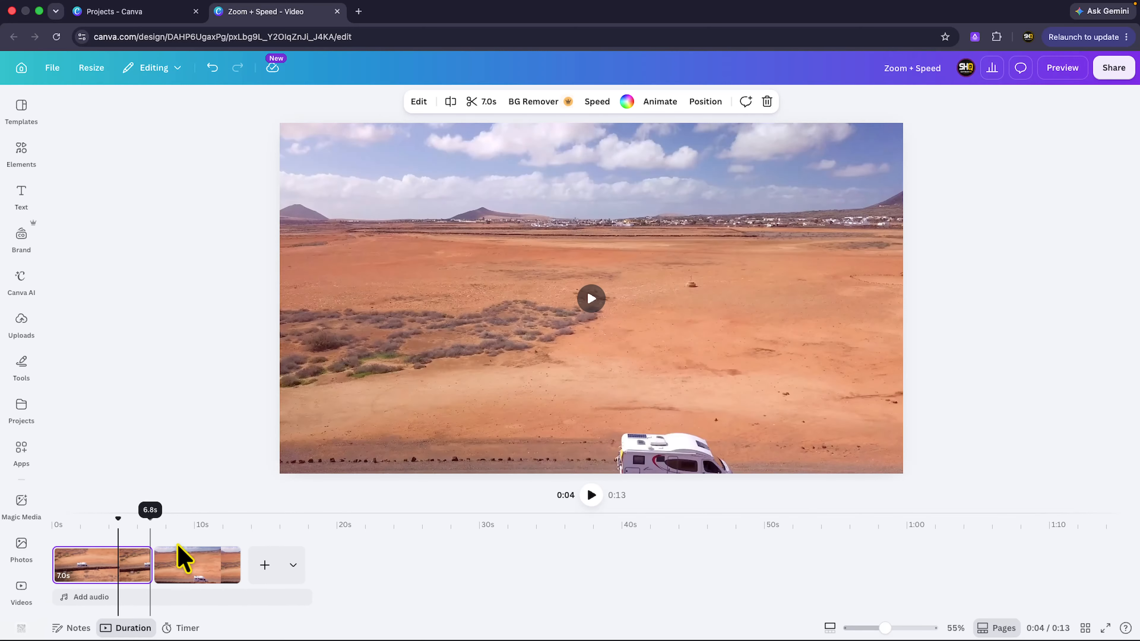
key("space")
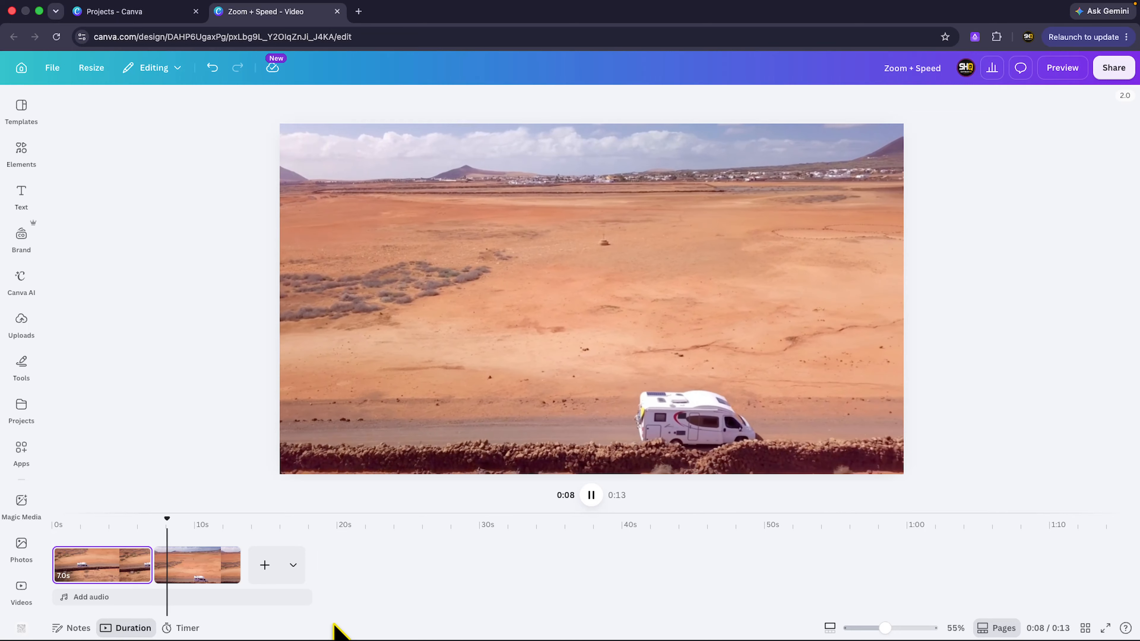
left_click(169, 531)
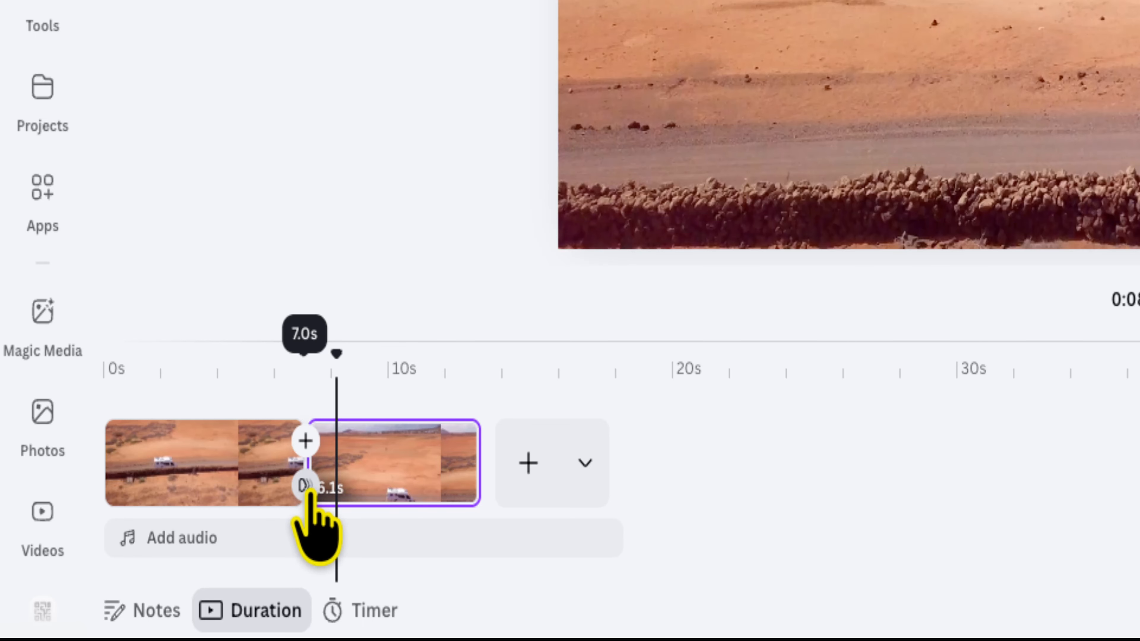
Step: Add a Match & Move transition between the two clips with a duration of 2.2 seconds
left_click(307, 486)
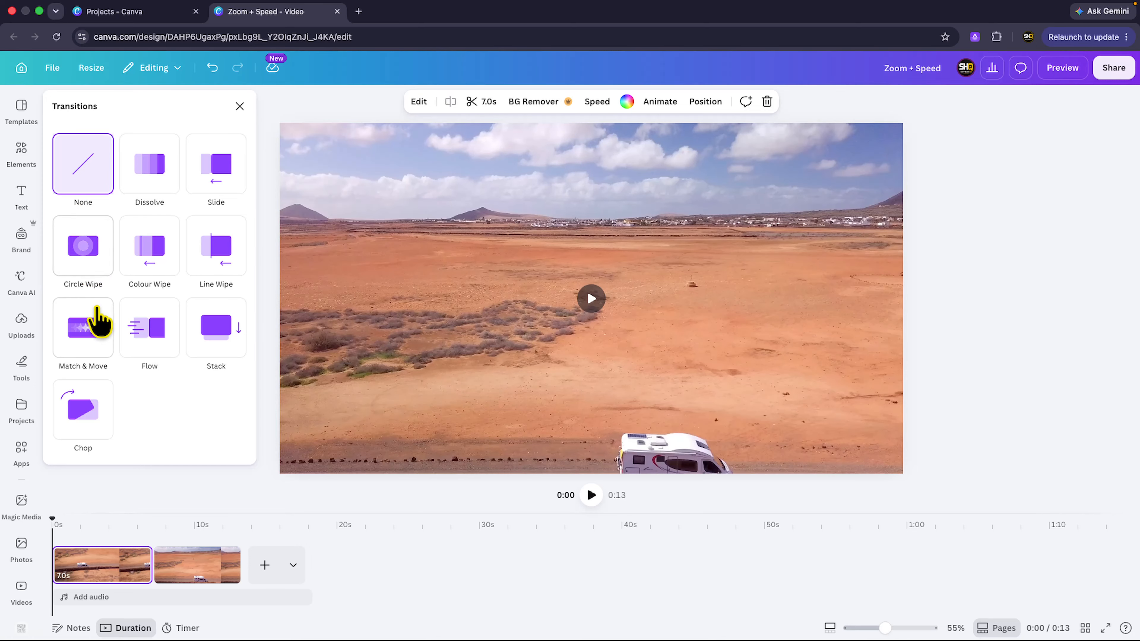
left_click(98, 330)
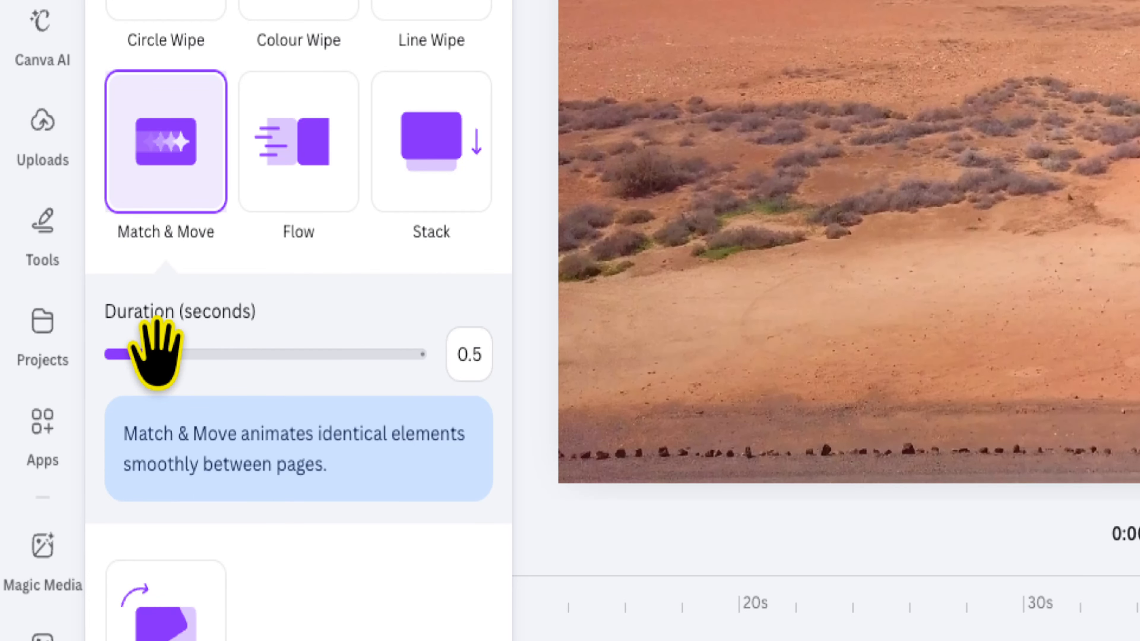
left_click_drag(158, 364, 209, 356)
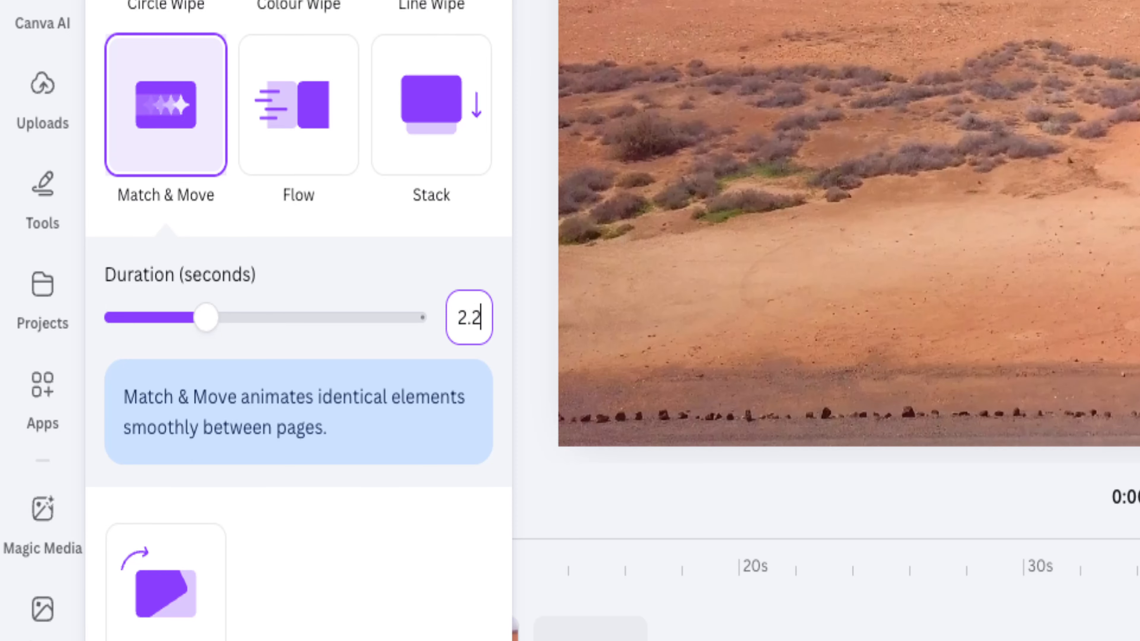
key("Return")
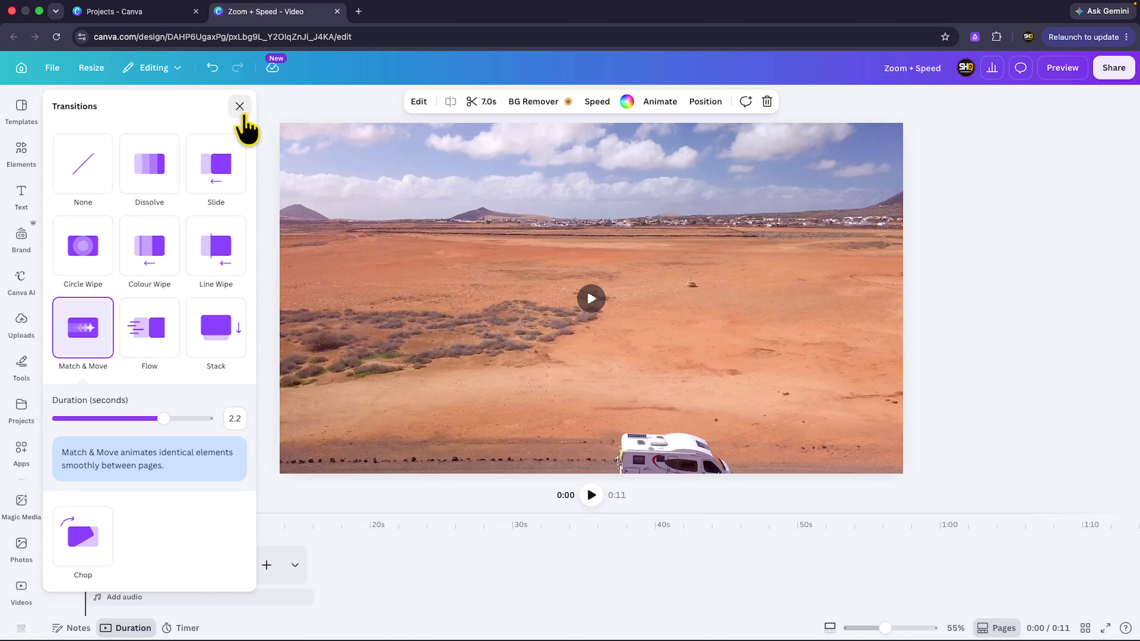
left_click(240, 107)
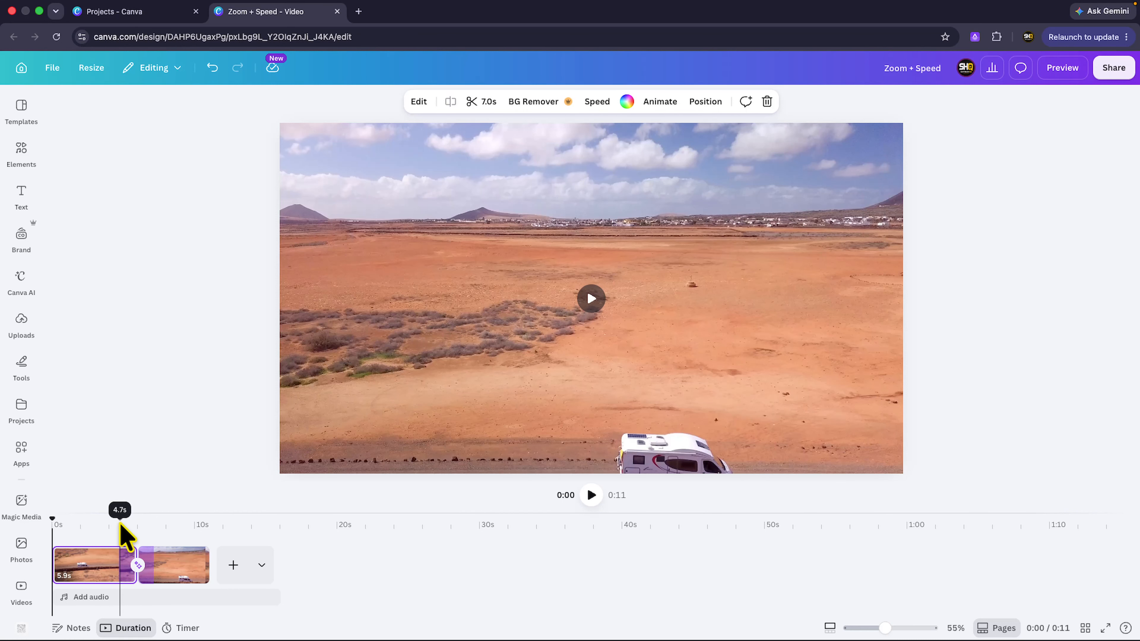
Step: Preview the Match & Move transition by playing from about 4 seconds, and inspect the clip on the canvas
left_click(109, 526)
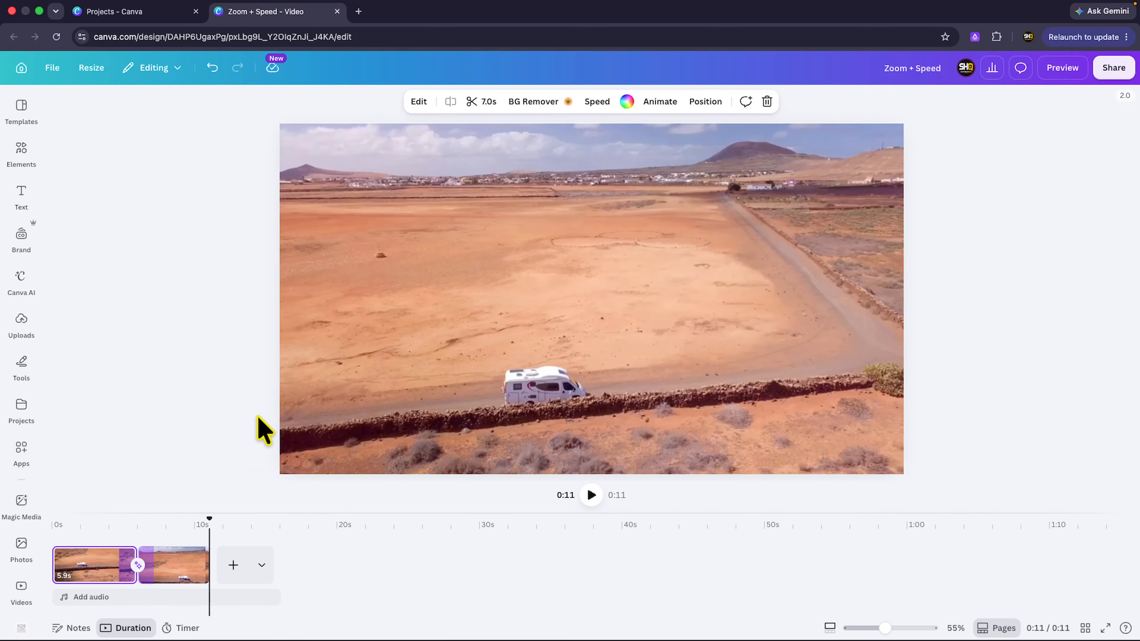
left_click(439, 332)
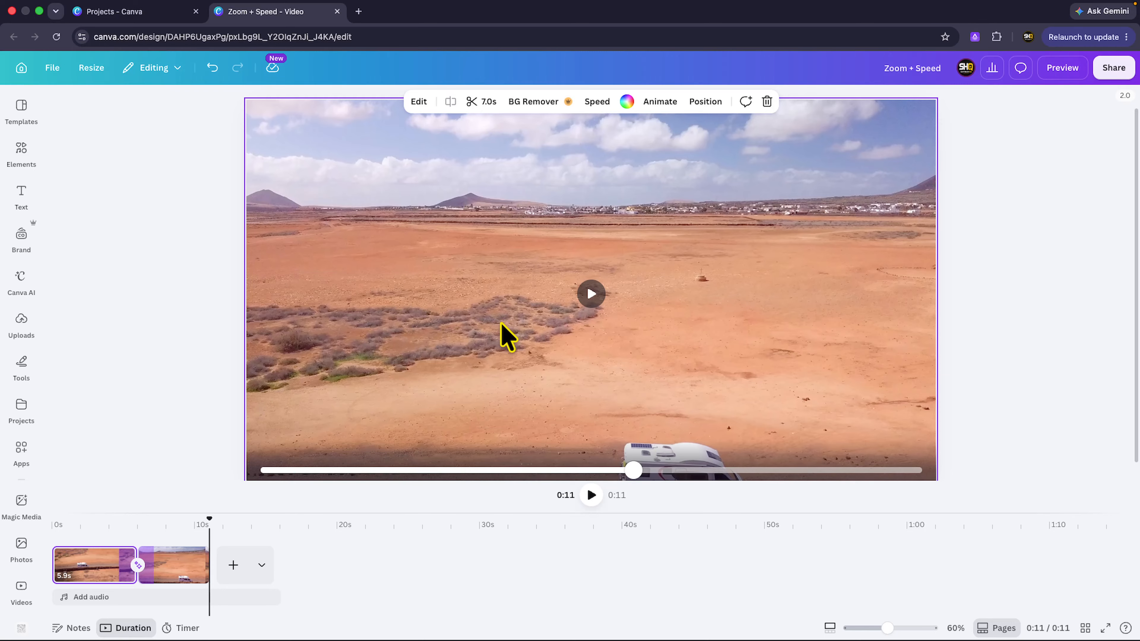
scroll(501, 324, "down", 1)
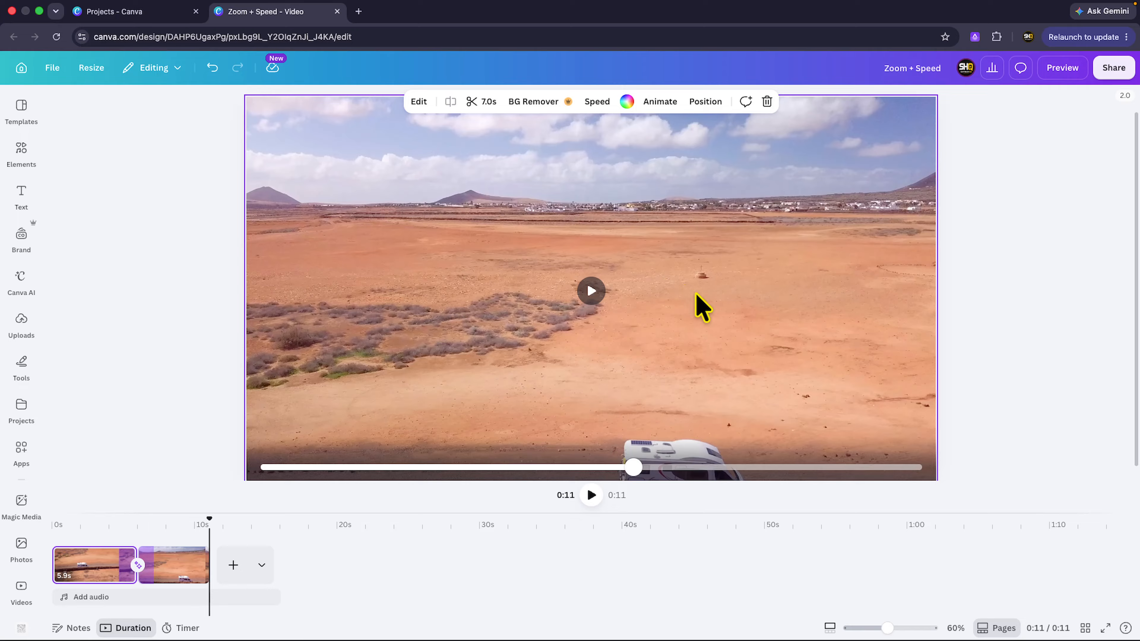